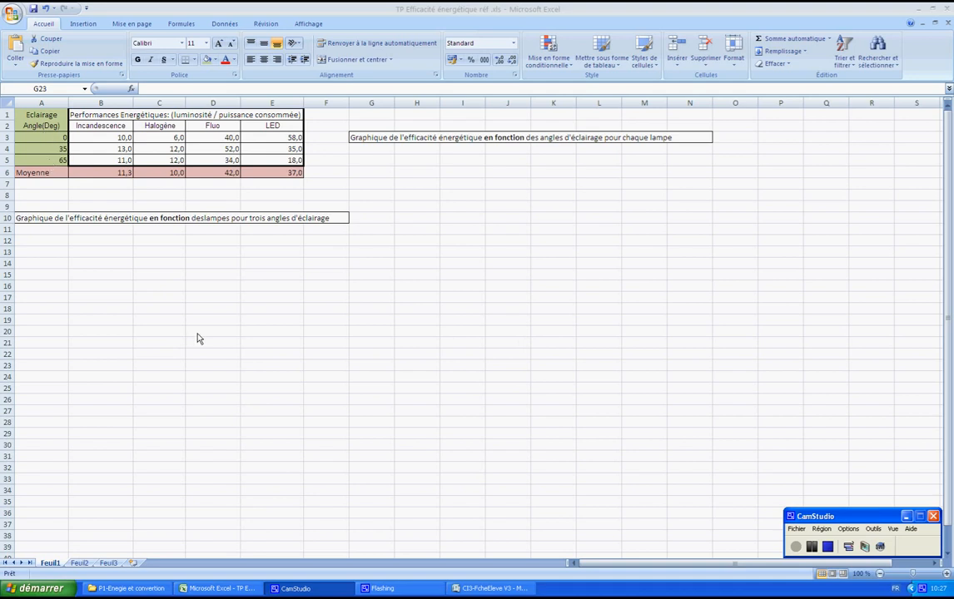
Step: Insert an empty line chart on the Feuil1 sheet
click(84, 24)
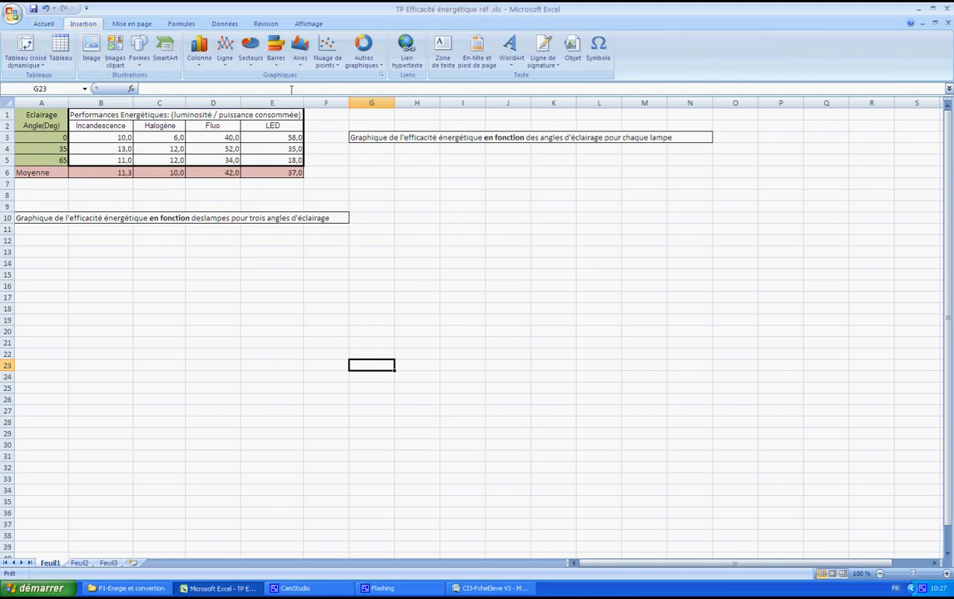
click(226, 51)
click(206, 90)
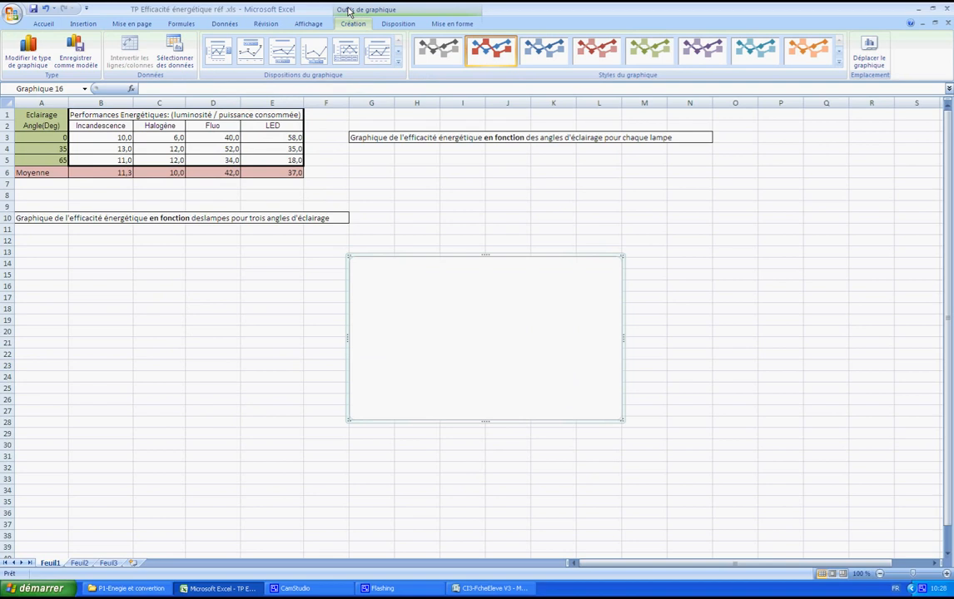
click(511, 183)
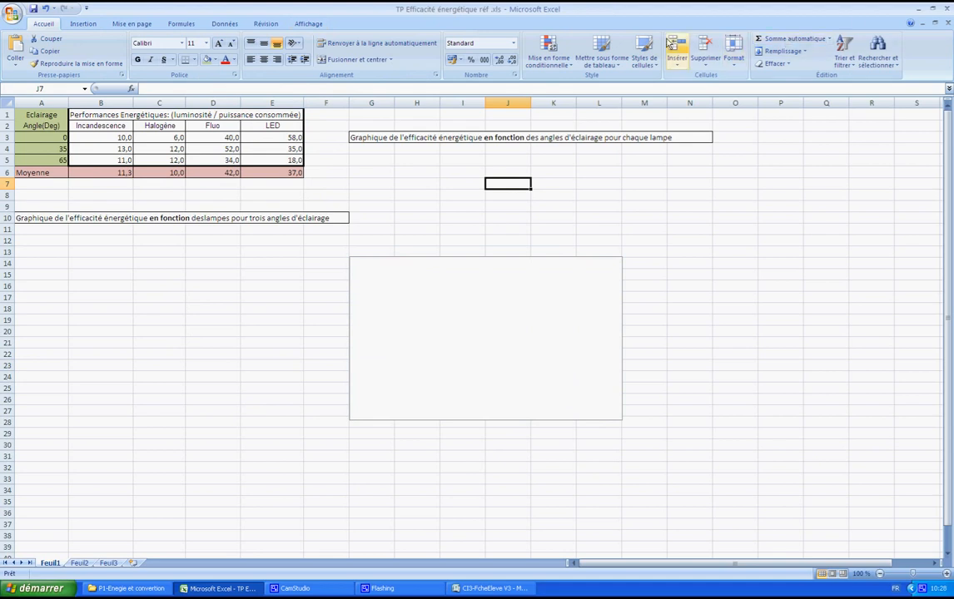
click(460, 335)
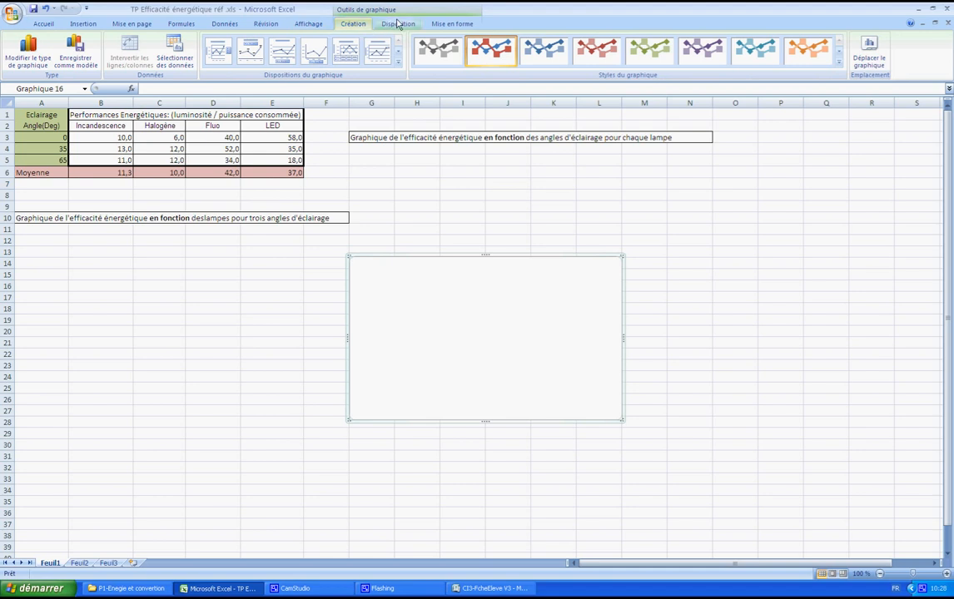
click(398, 24)
click(445, 24)
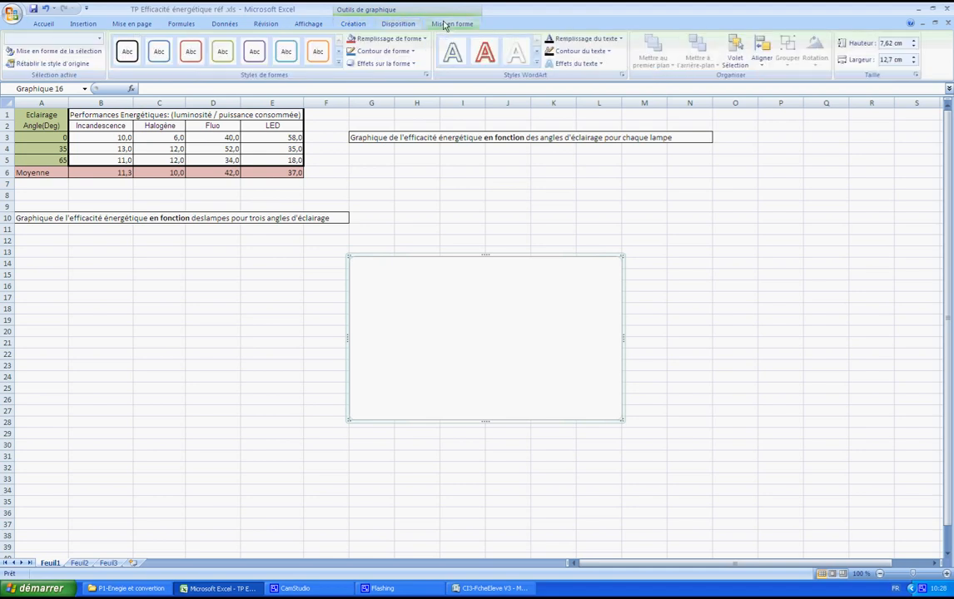
click(352, 25)
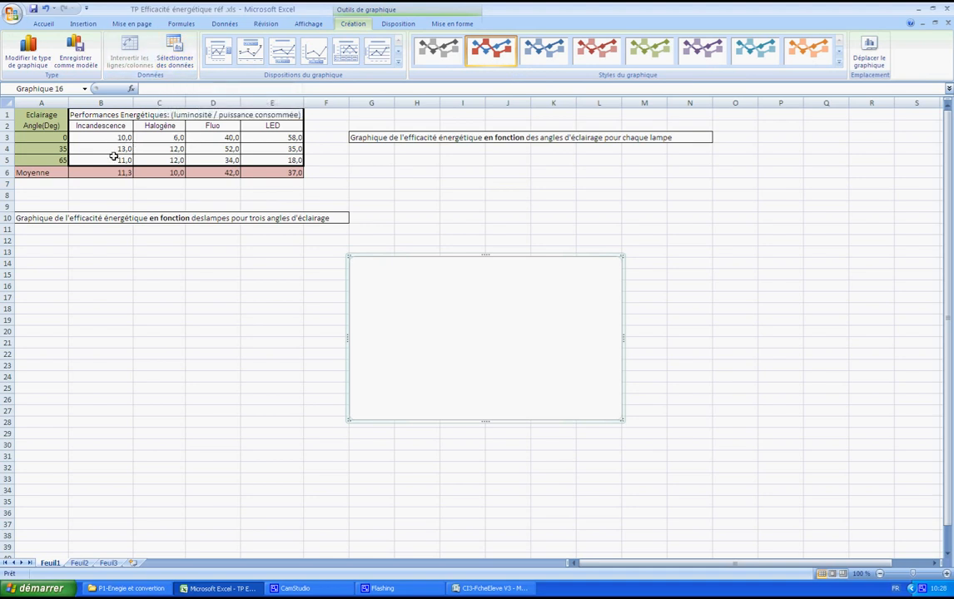
Step: Set the empty chart's data range to B3:E5 on Feuil1, with each table row as a series
click(182, 63)
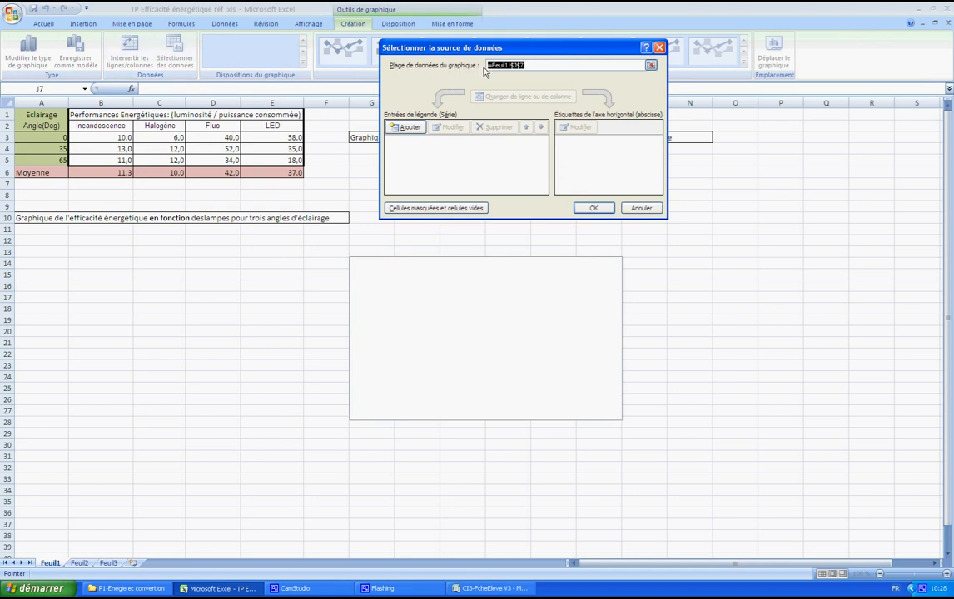
click(652, 66)
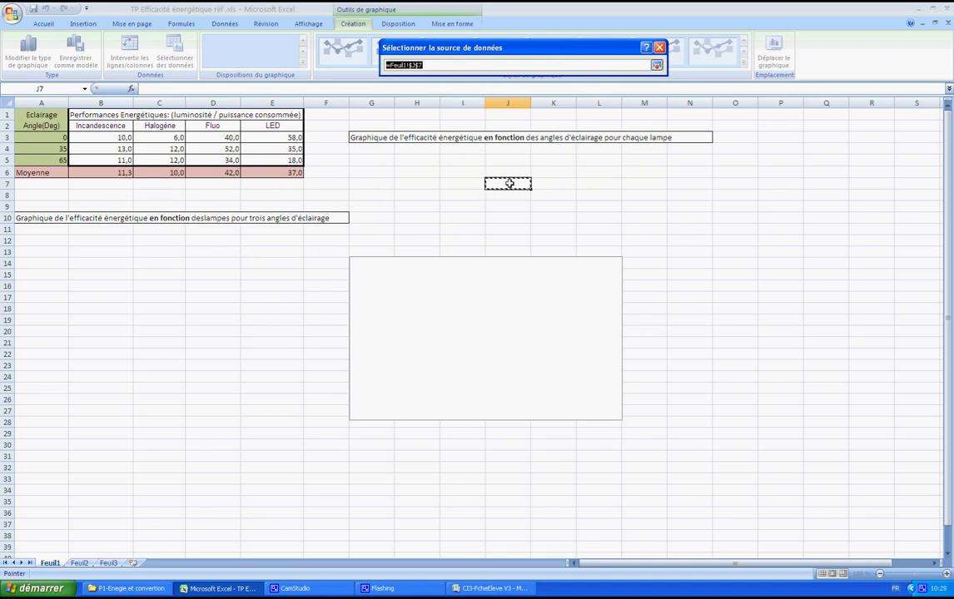
key(Delete)
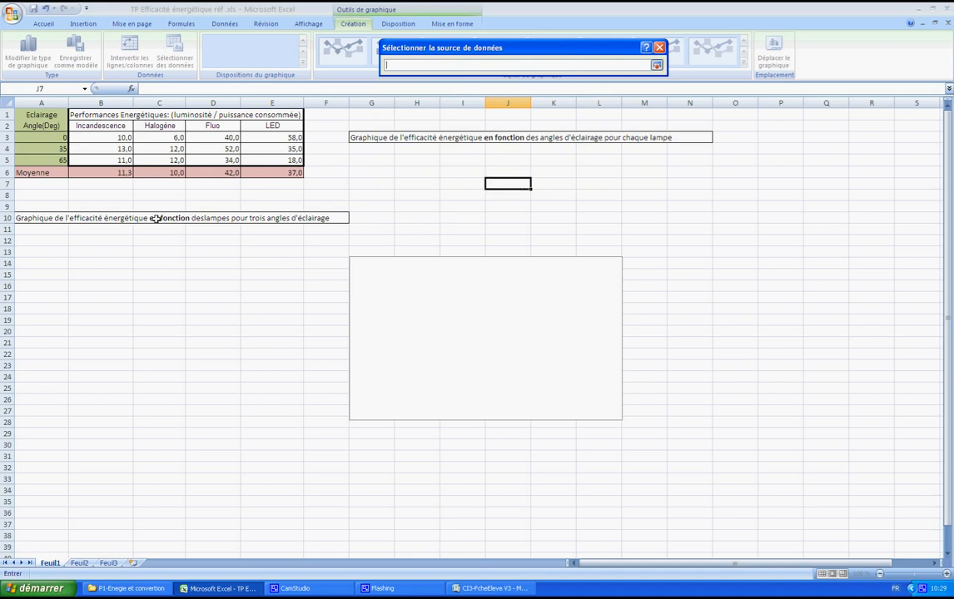
drag(97, 137, 242, 159)
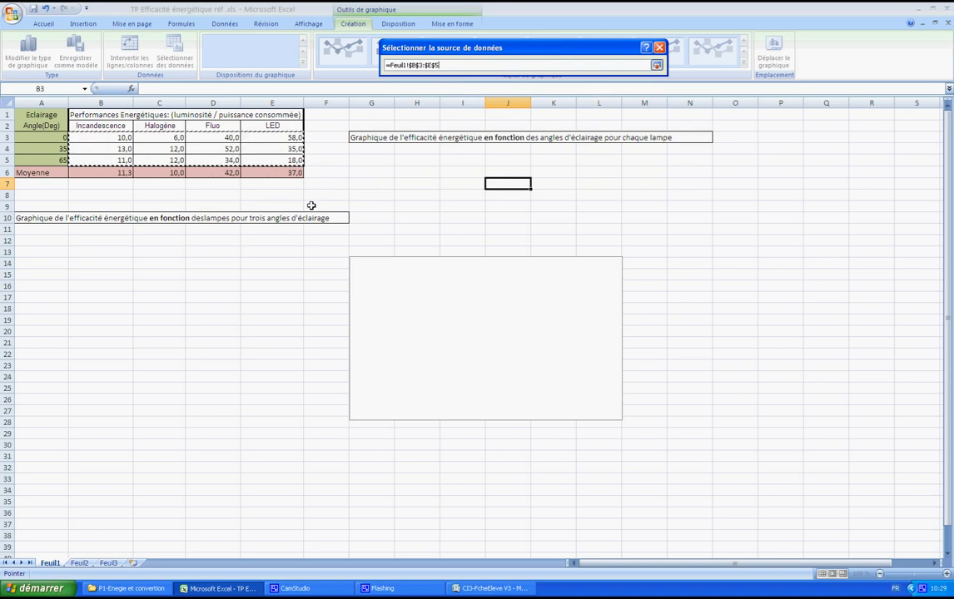
click(656, 65)
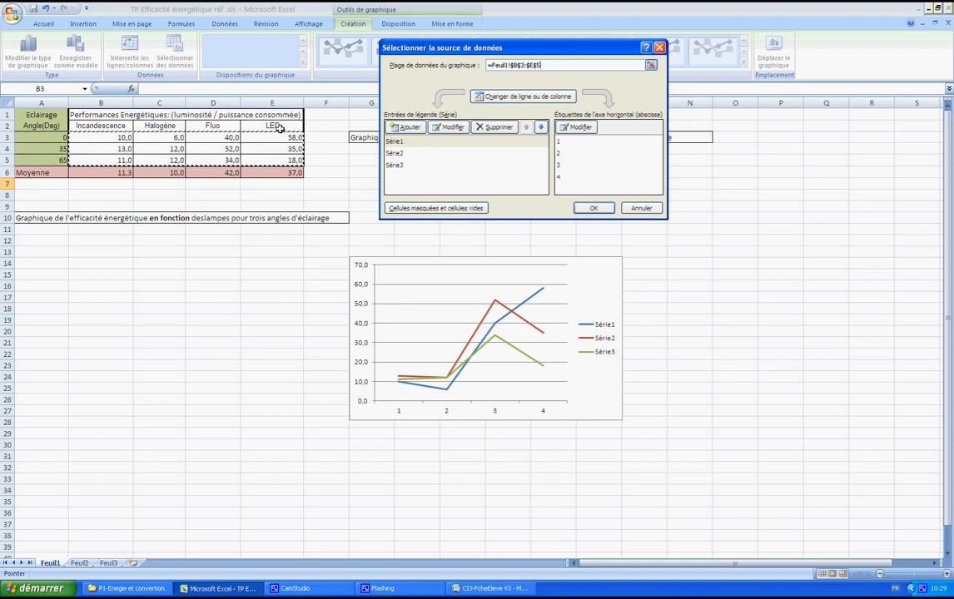
click(542, 98)
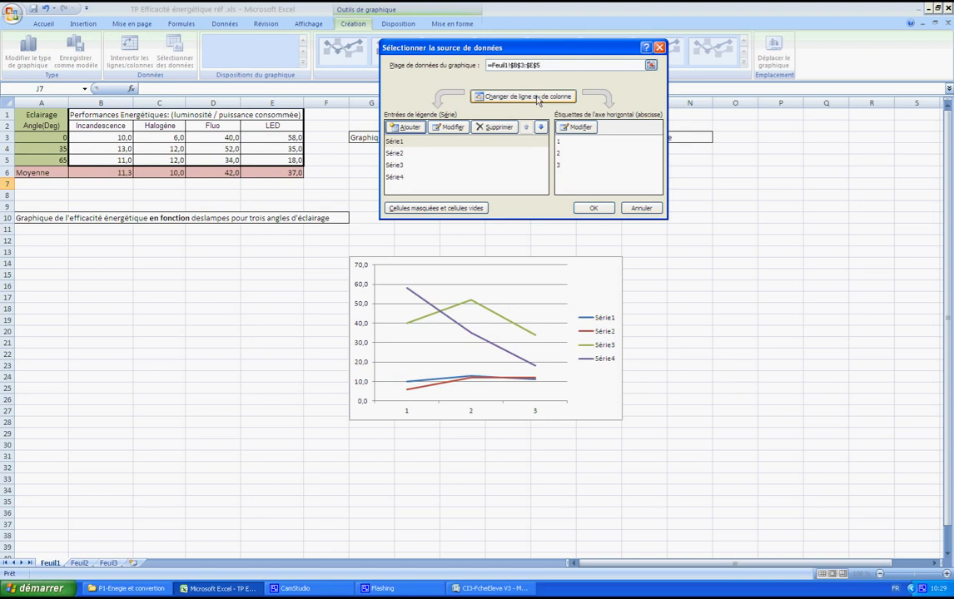
click(538, 100)
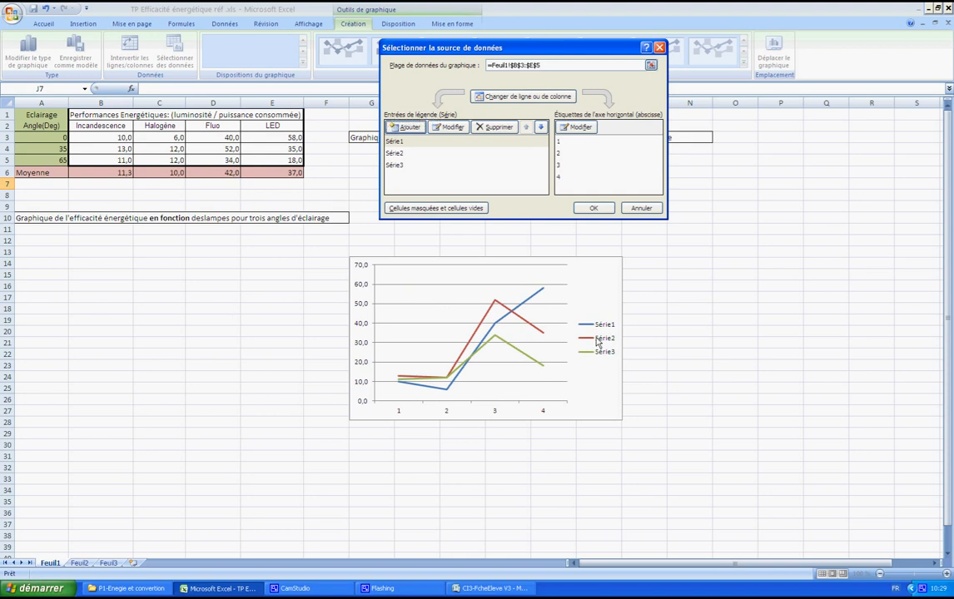
Step: Name the chart's first series from angle cell A3 and its second series from angle cell A4
click(449, 129)
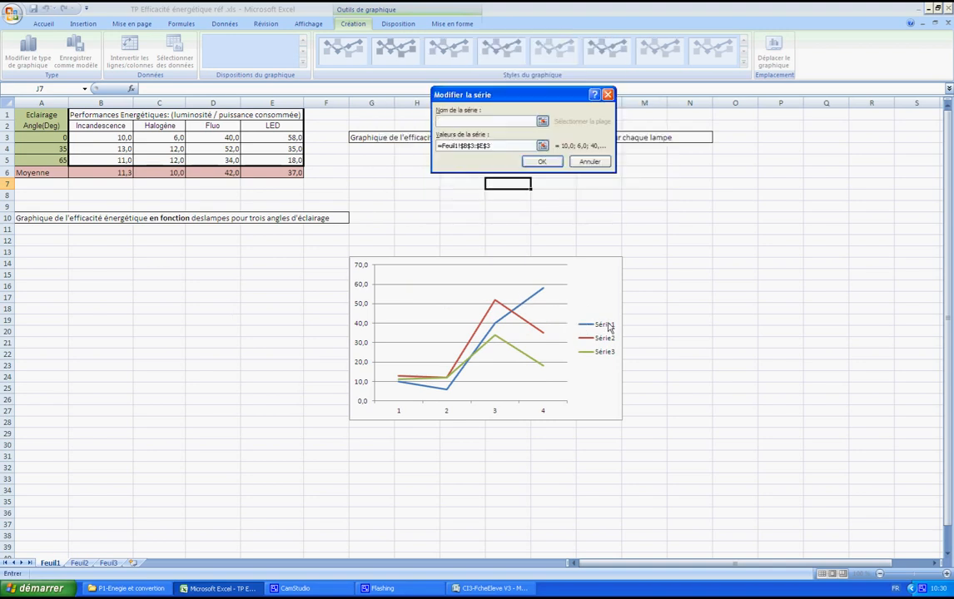
click(52, 137)
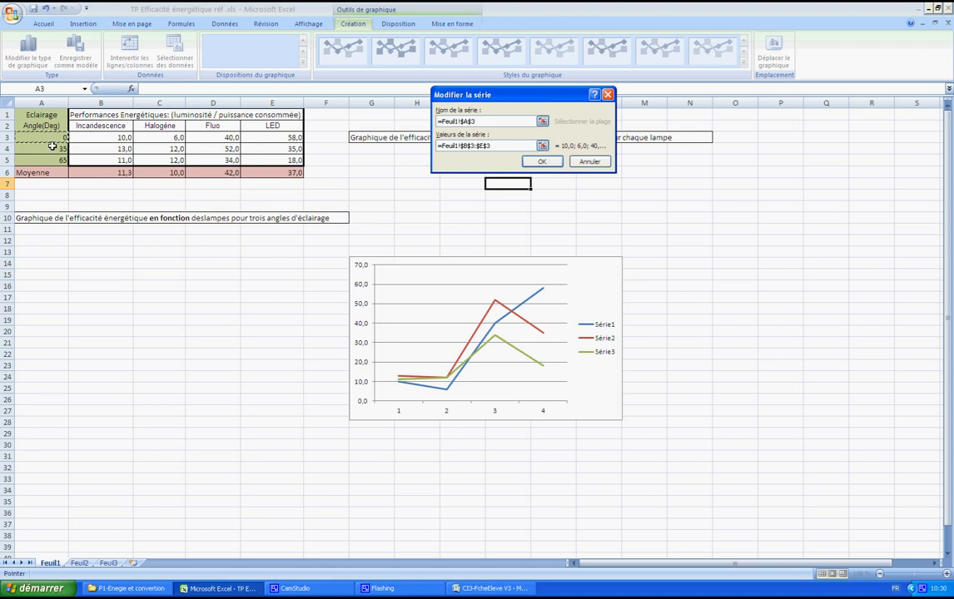
click(538, 163)
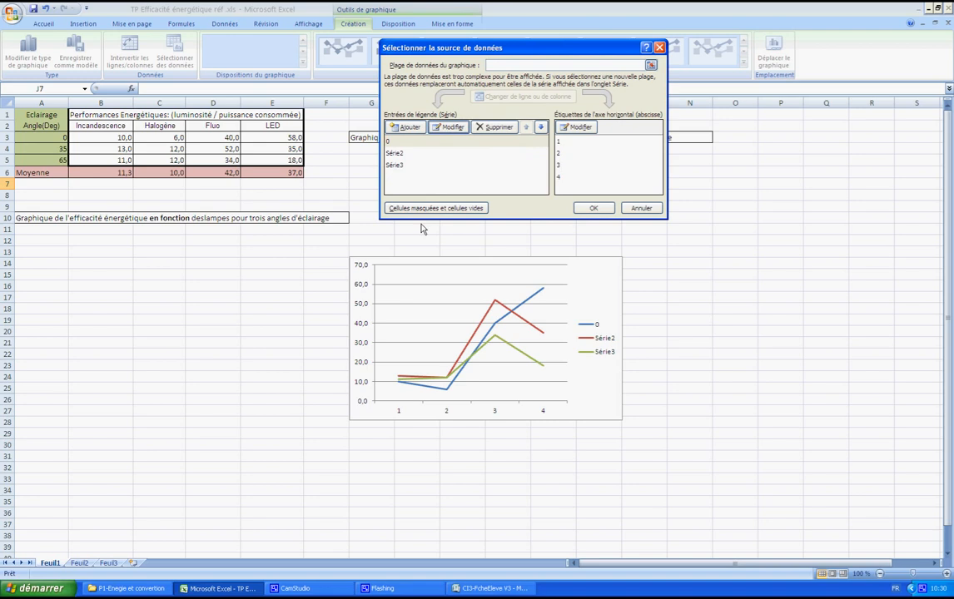
click(390, 157)
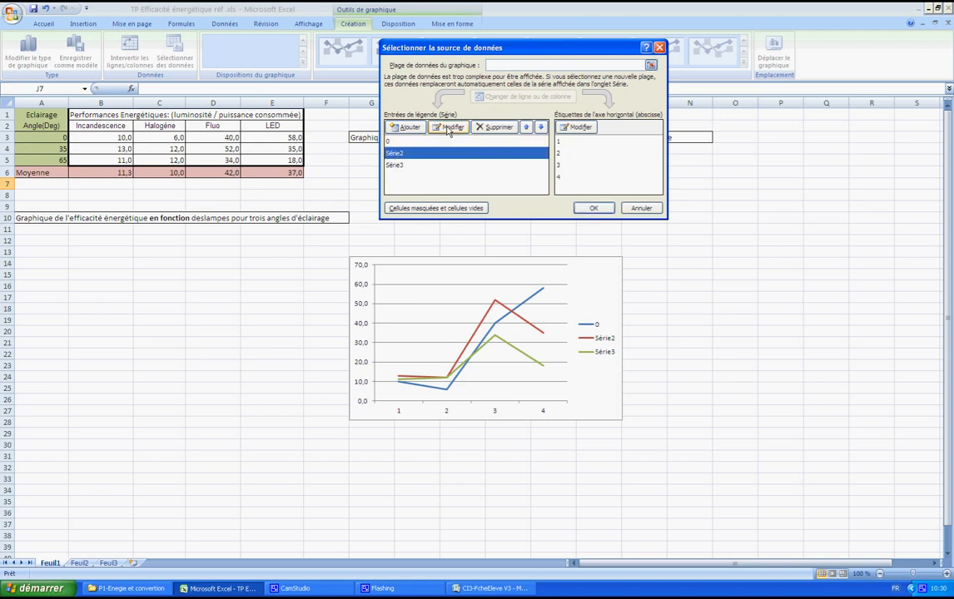
click(449, 128)
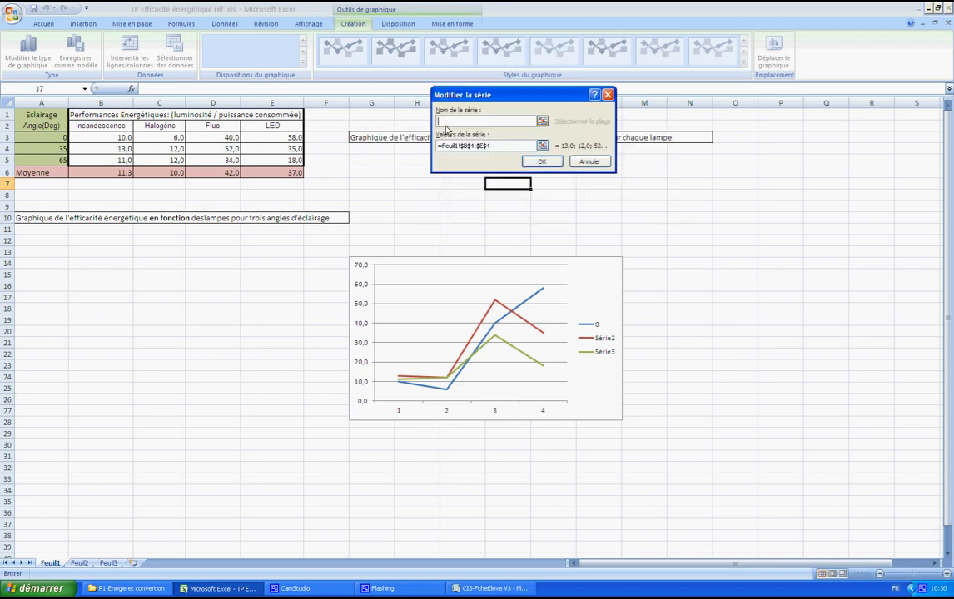
click(55, 149)
click(541, 161)
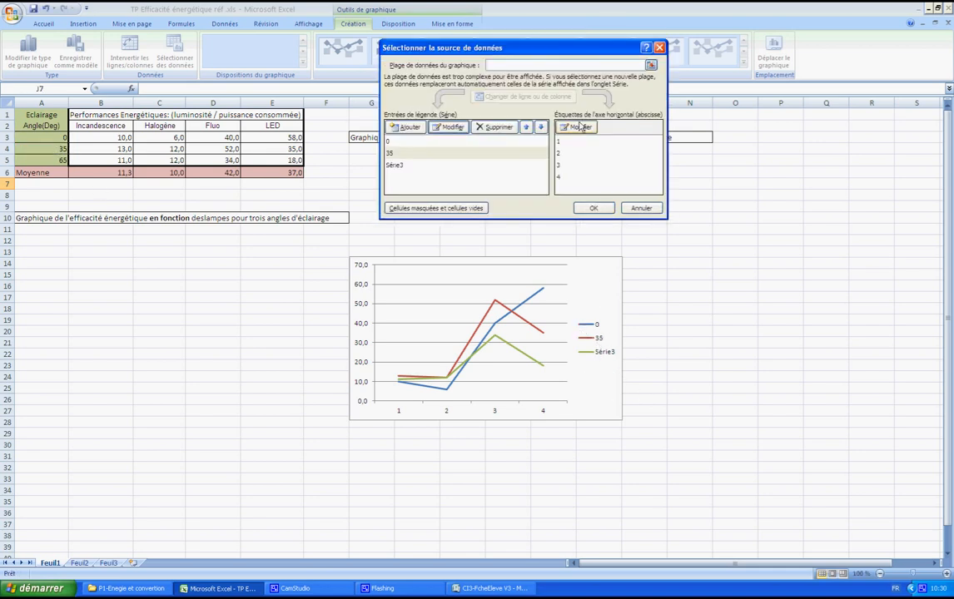
Step: Name the chart's third series "angle 65"
click(393, 167)
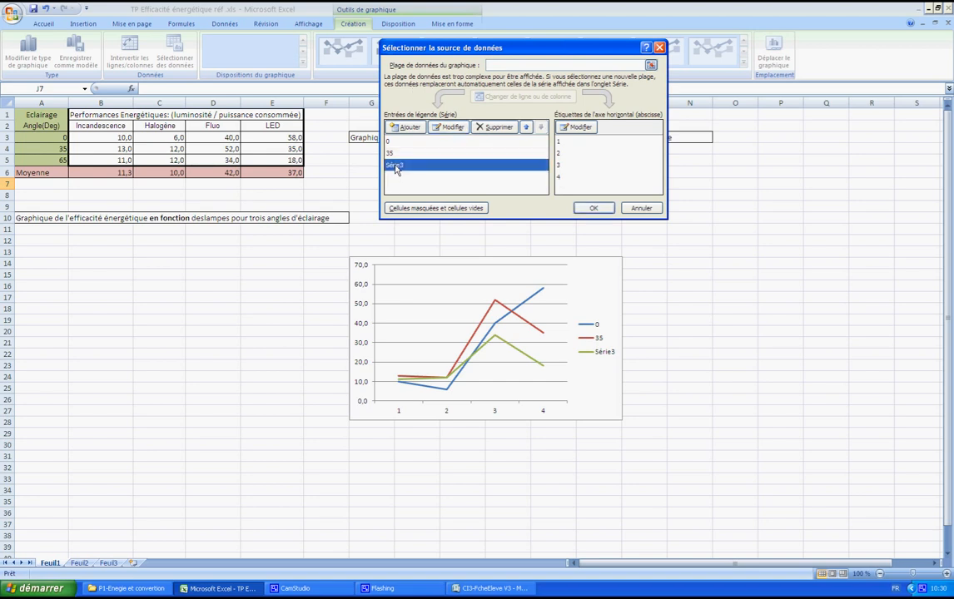
click(452, 127)
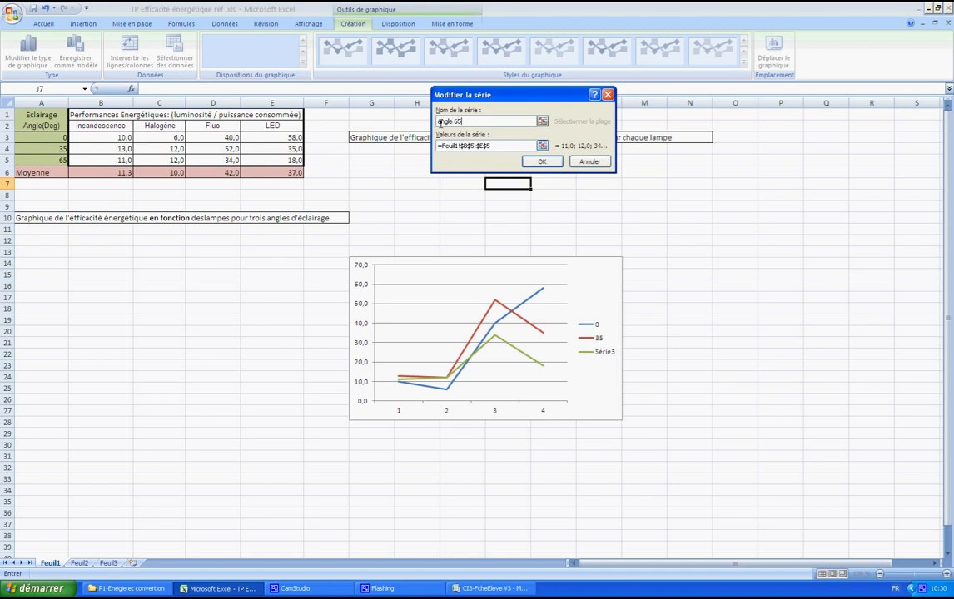
click(541, 162)
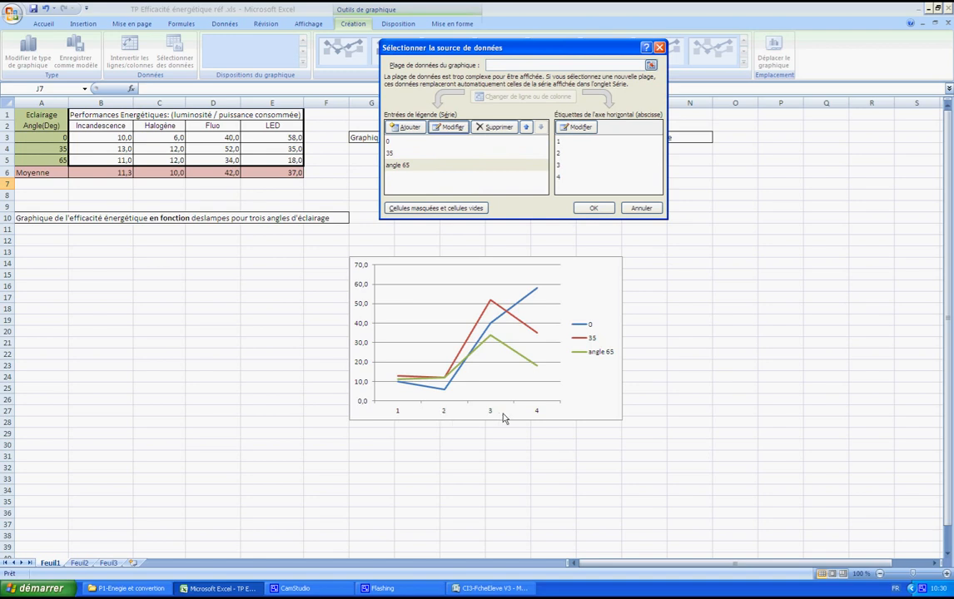
Step: Label the chart's horizontal axis with the lamp names in B2:E2 and place the chart beneath the caption in row 10
click(581, 127)
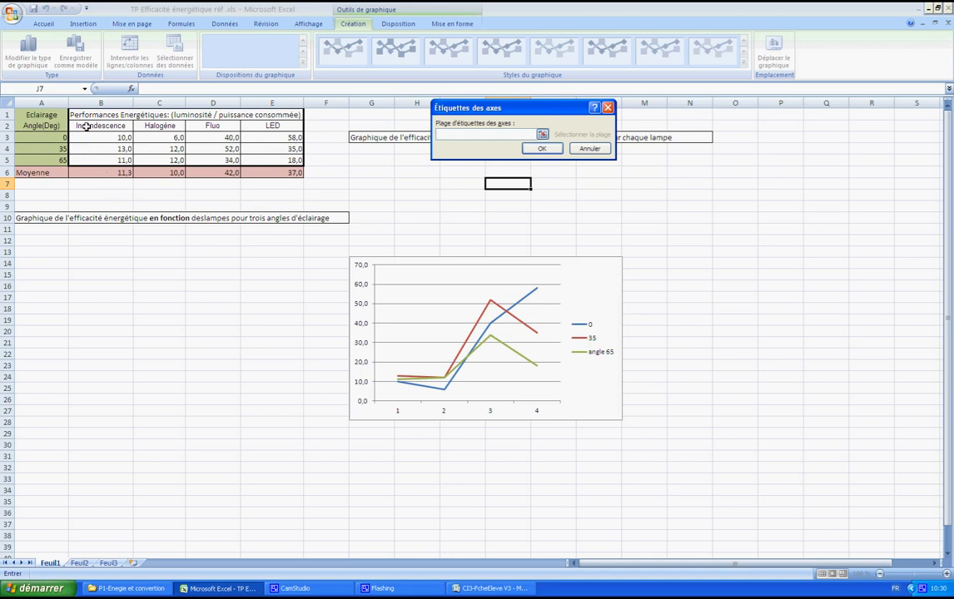
drag(84, 127, 263, 129)
click(550, 148)
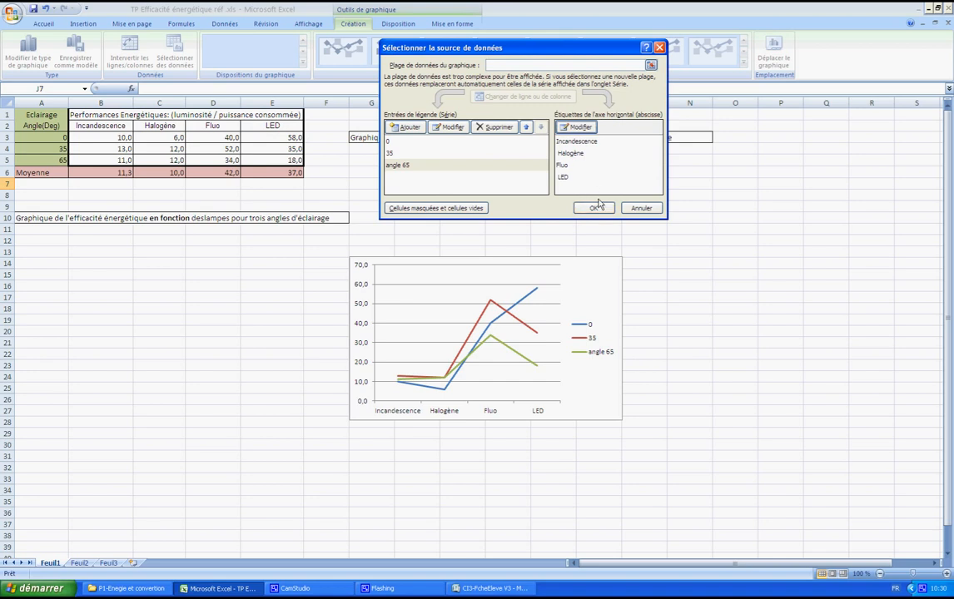
click(596, 208)
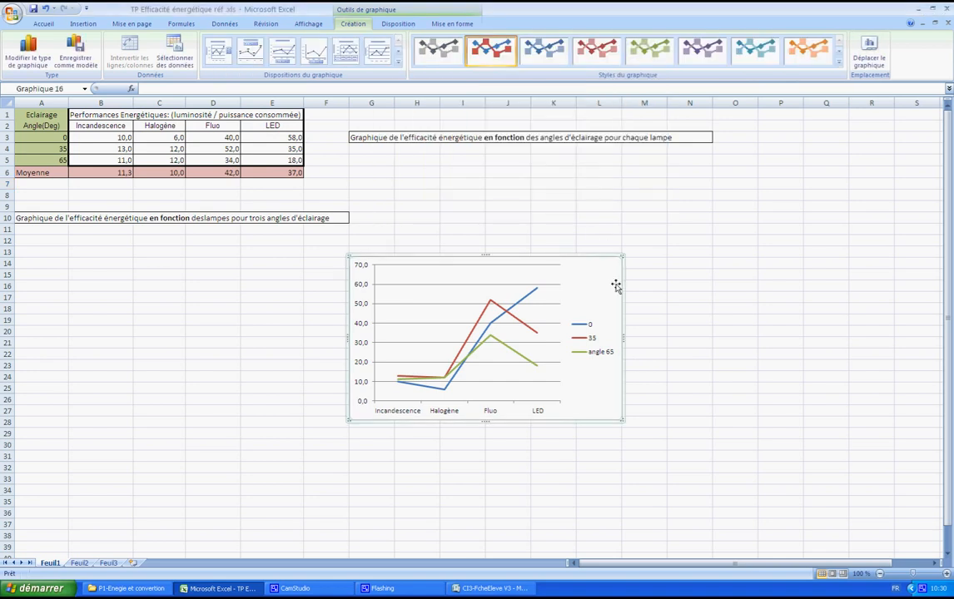
drag(603, 282, 292, 274)
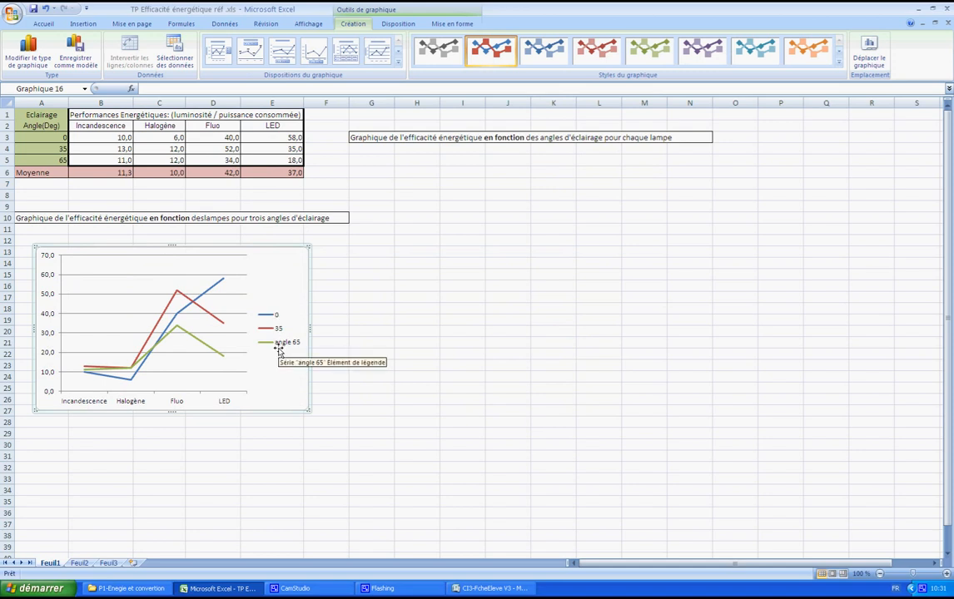
click(377, 447)
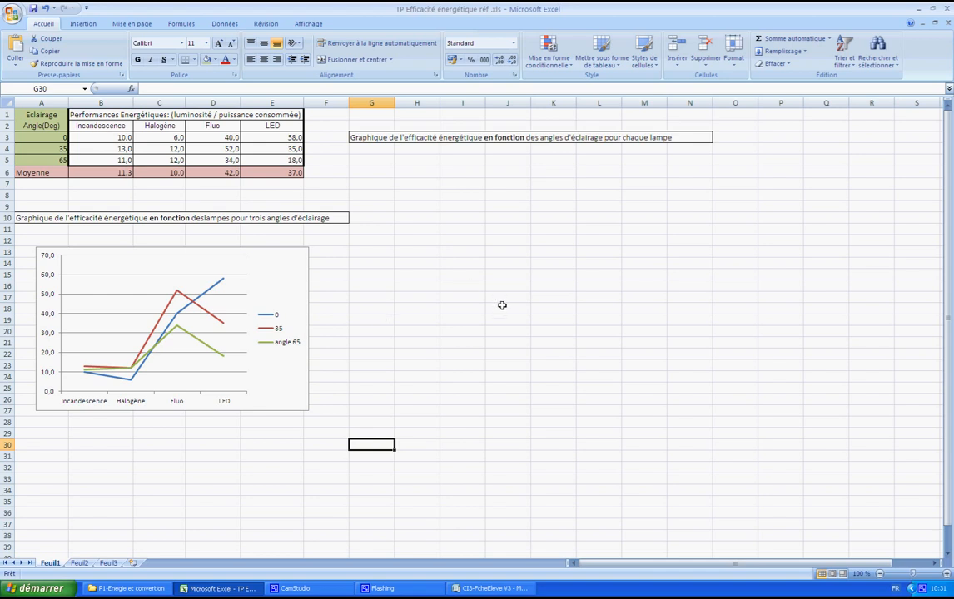
Step: Insert a second empty line chart and place it beneath the caption in row 3 about lighting angles per lamp
click(88, 25)
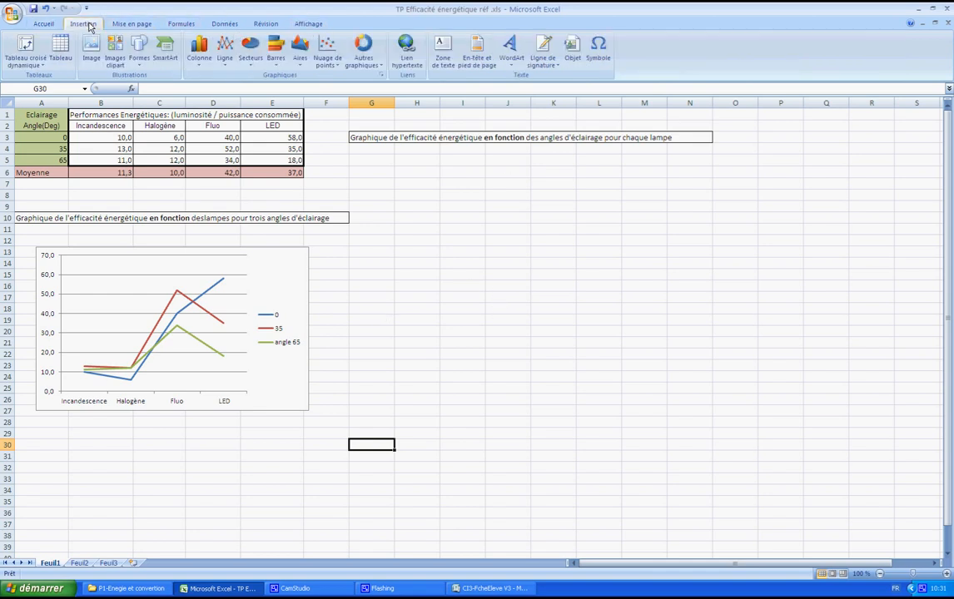
click(228, 50)
click(228, 91)
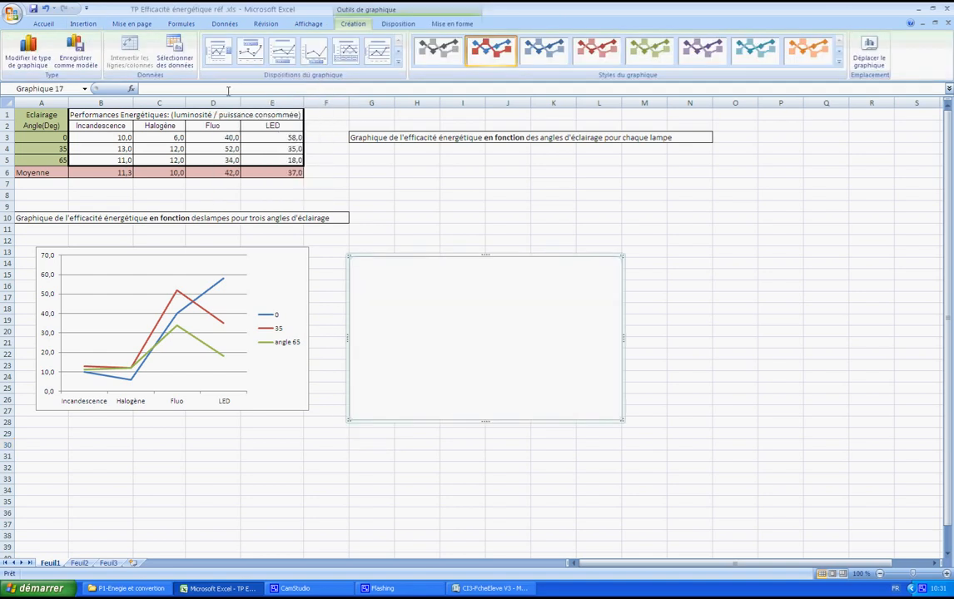
drag(452, 293, 512, 219)
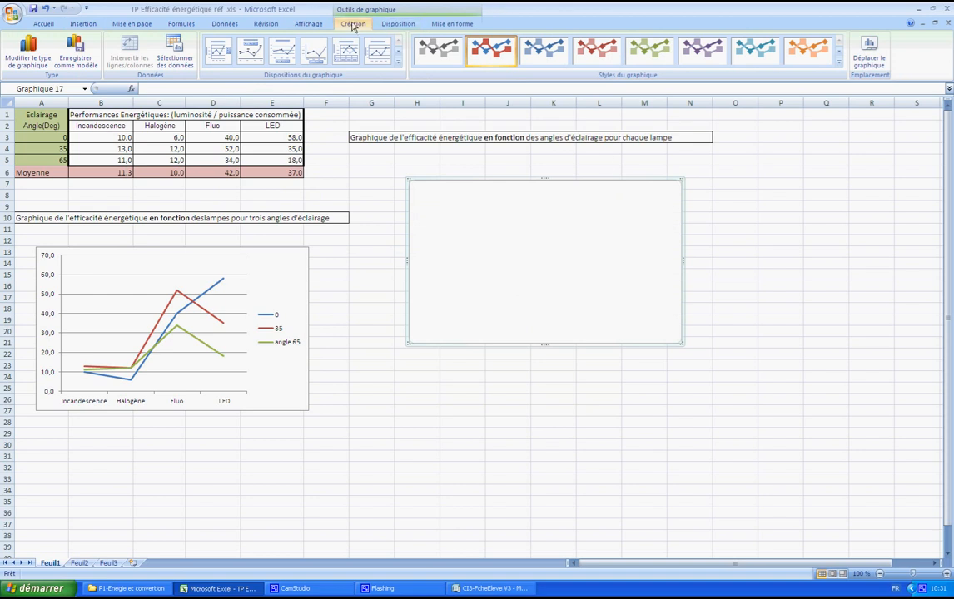
Step: Set the second chart's data range to B3:E5 and switch rows and columns so each lamp column is a series
click(175, 57)
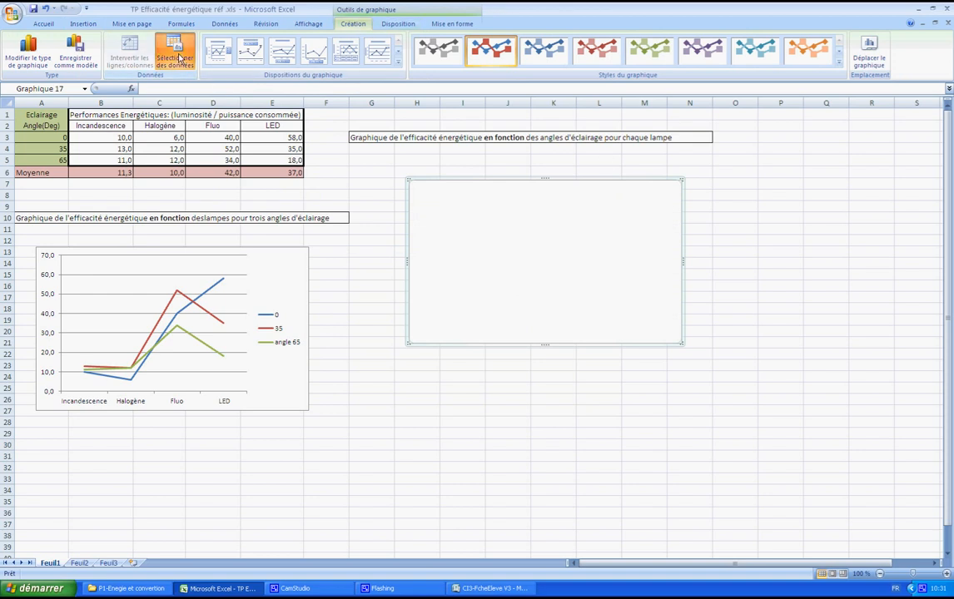
mouse_move(112, 137)
mouse_down()
mouse_move(114, 148)
mouse_move(138, 155)
mouse_move(259, 157)
mouse_up()
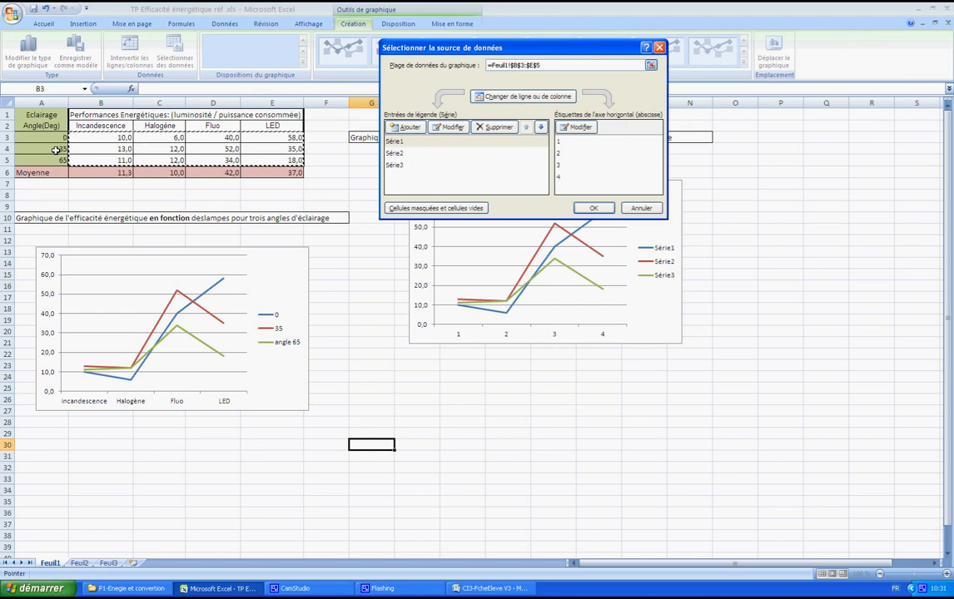
click(538, 99)
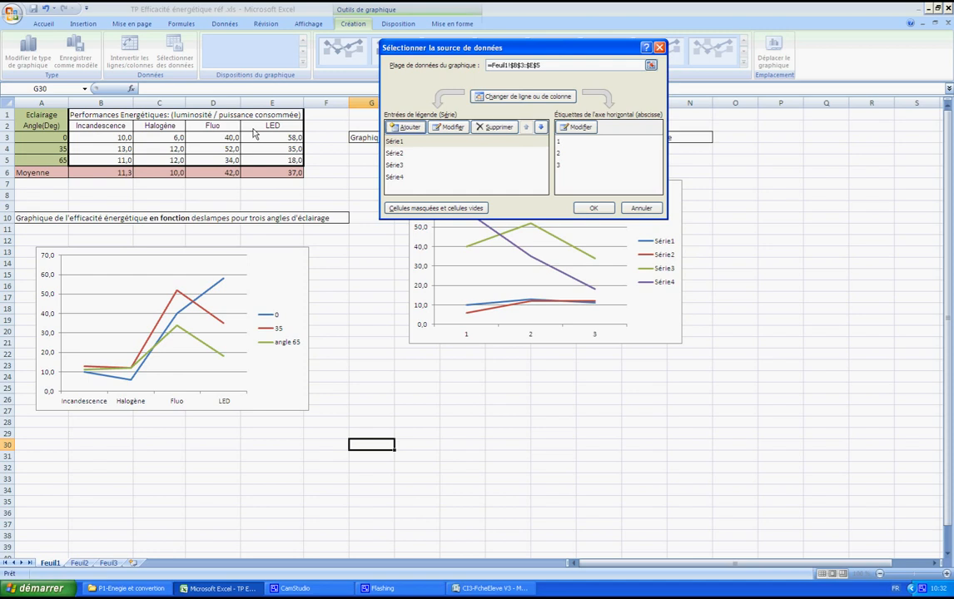
Step: Name the second chart's first series from cell B2 (Incandescence) and its second series from cell C2 (Halogène)
click(449, 127)
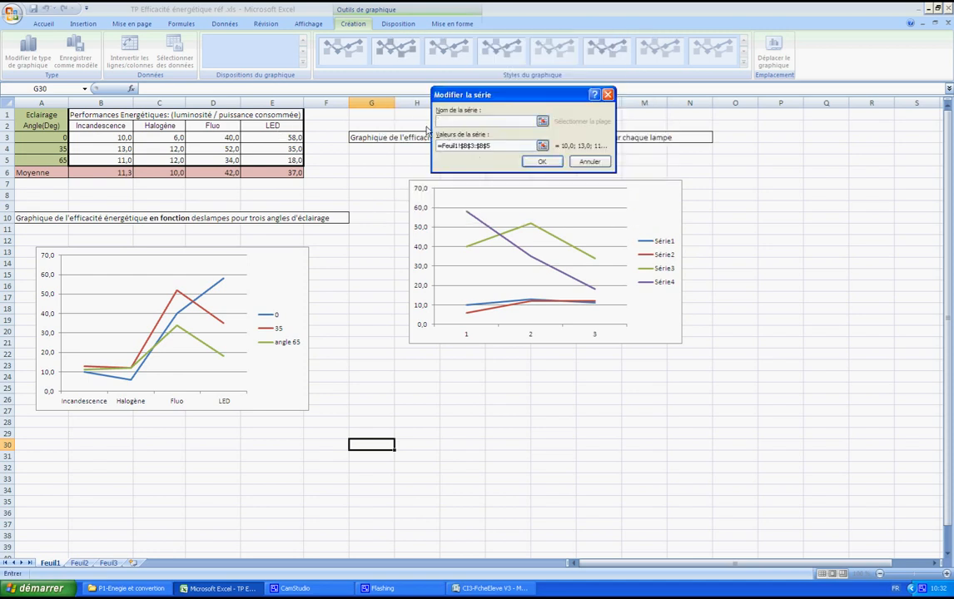
click(110, 126)
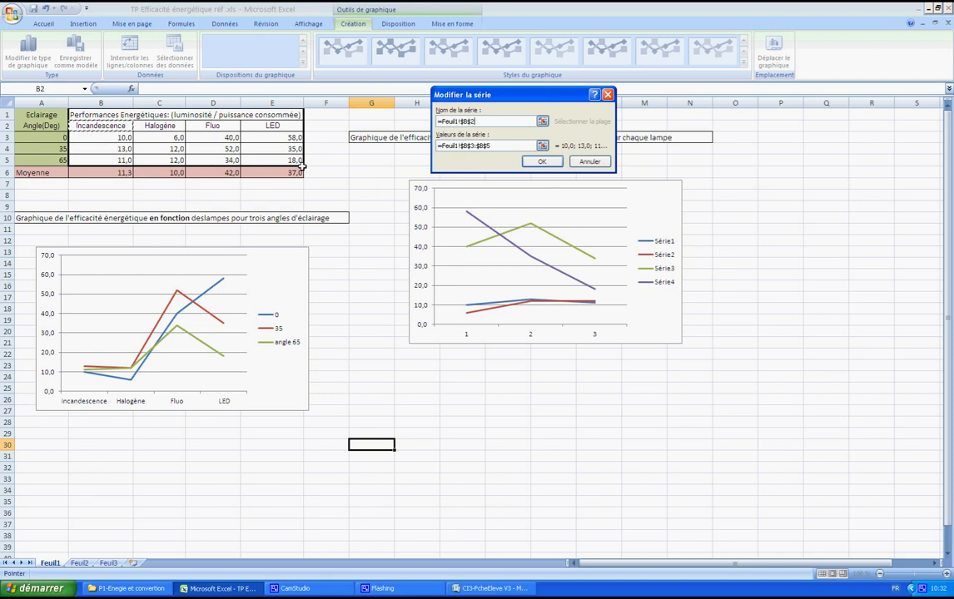
click(542, 163)
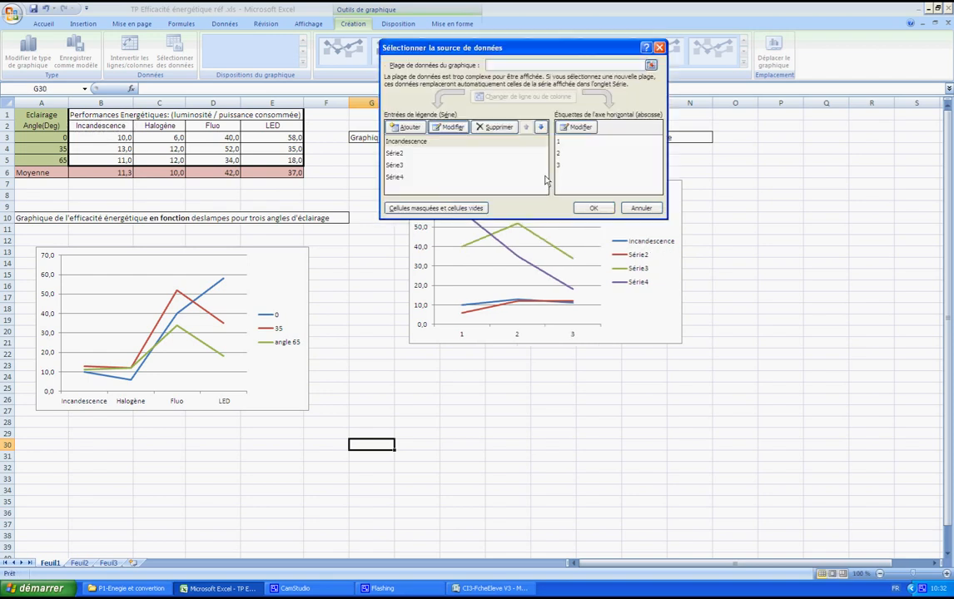
click(394, 153)
click(448, 126)
click(150, 125)
click(542, 162)
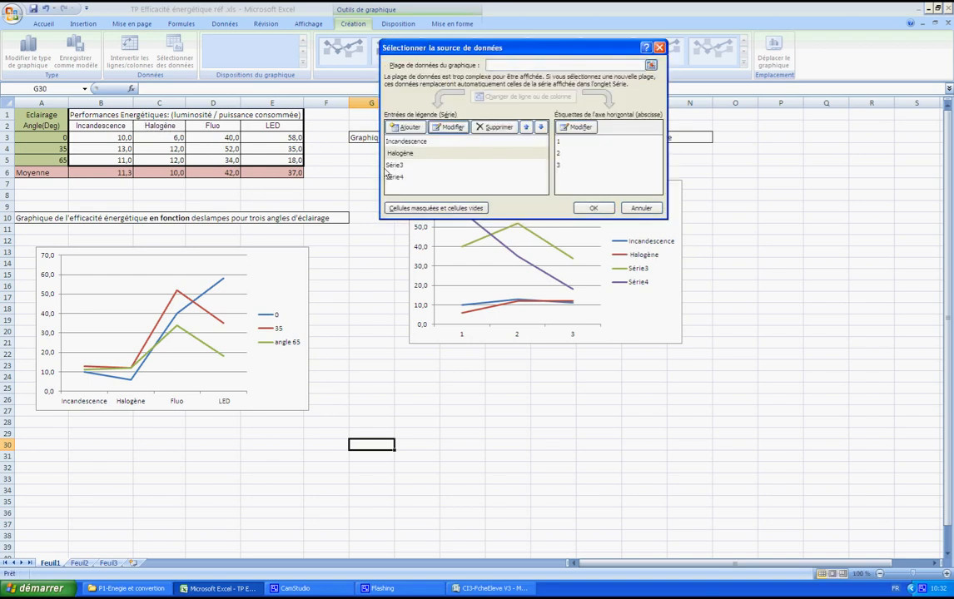
Step: Name the second chart's third series from cell D2 (Fluo) and its fourth series from cell E2 (LED)
click(394, 165)
click(448, 126)
click(213, 125)
click(542, 162)
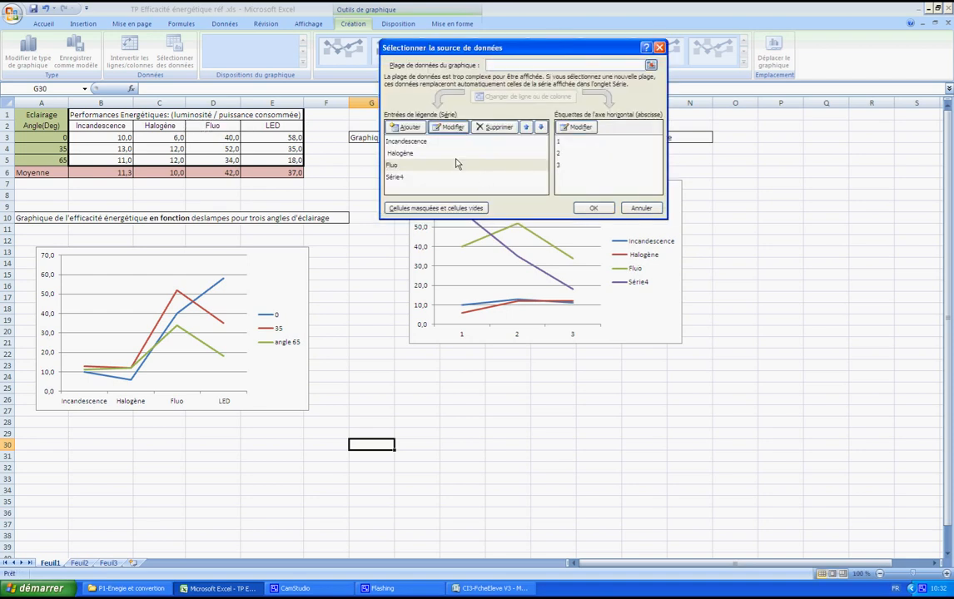
click(394, 177)
click(448, 126)
click(273, 125)
click(542, 162)
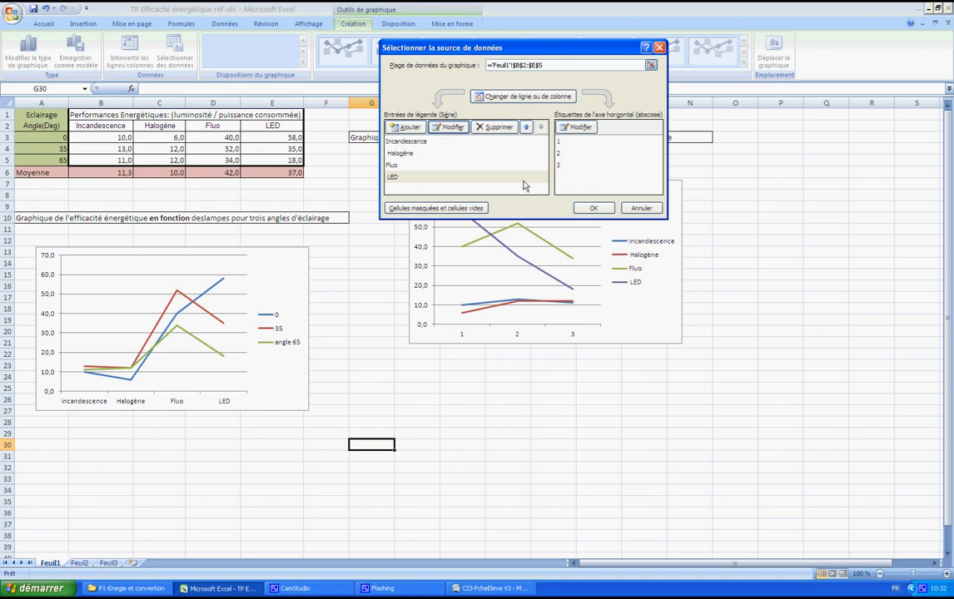
Step: Label the second chart's horizontal axis with the lighting angles in A3:A5 and move the chart closer to its caption in row 3
click(576, 126)
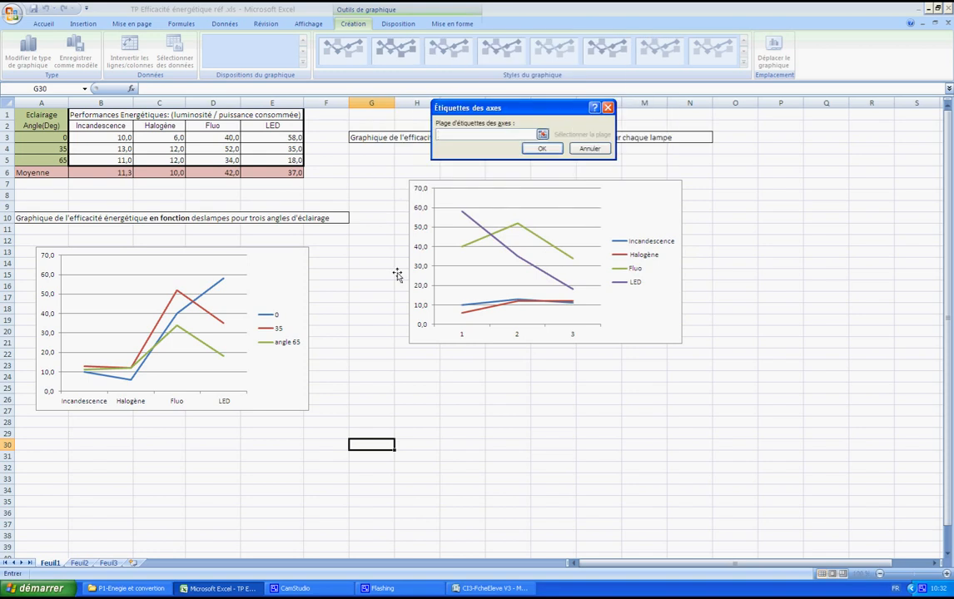
drag(29, 136, 35, 160)
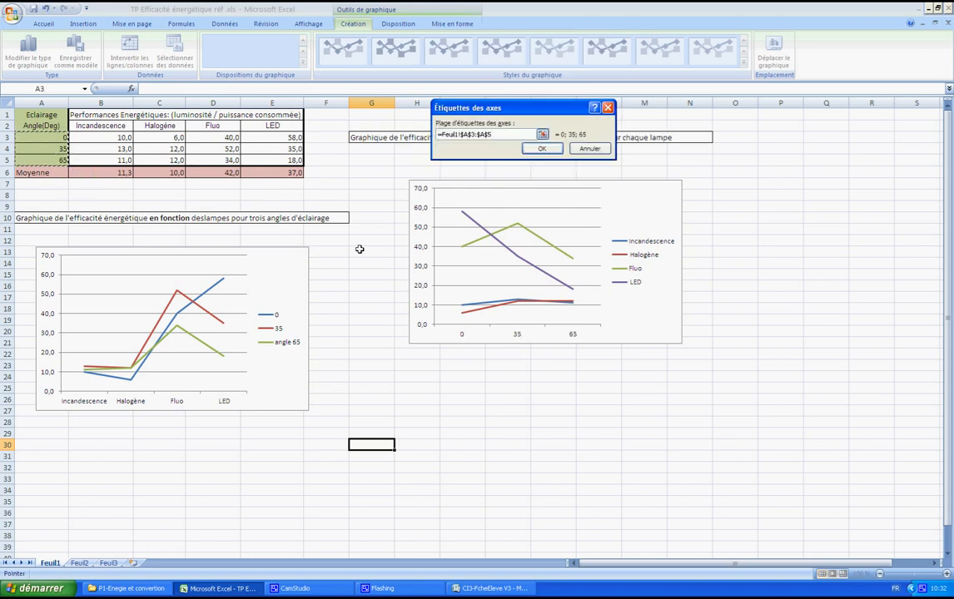
click(542, 148)
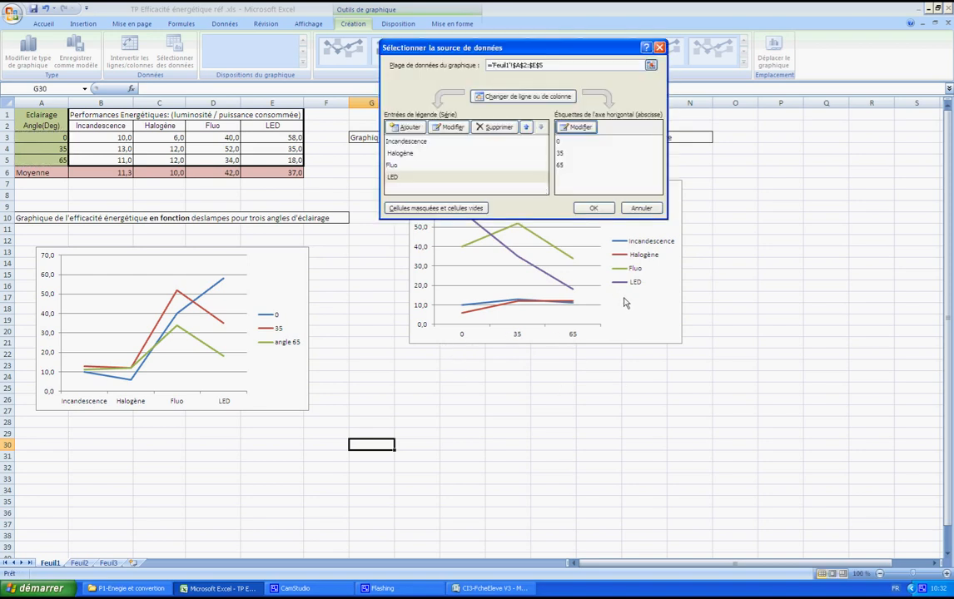
click(598, 210)
drag(624, 216, 616, 199)
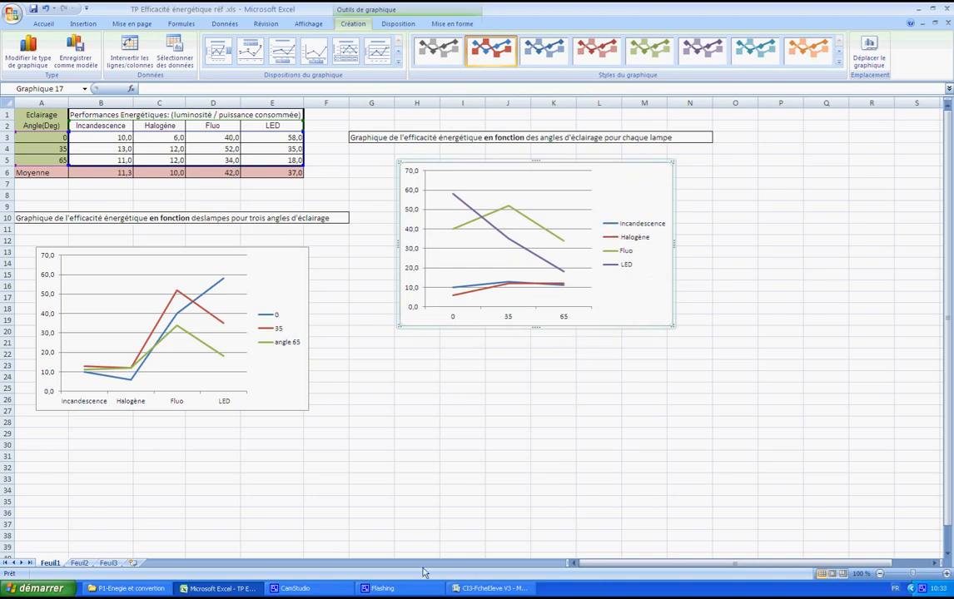
click(333, 588)
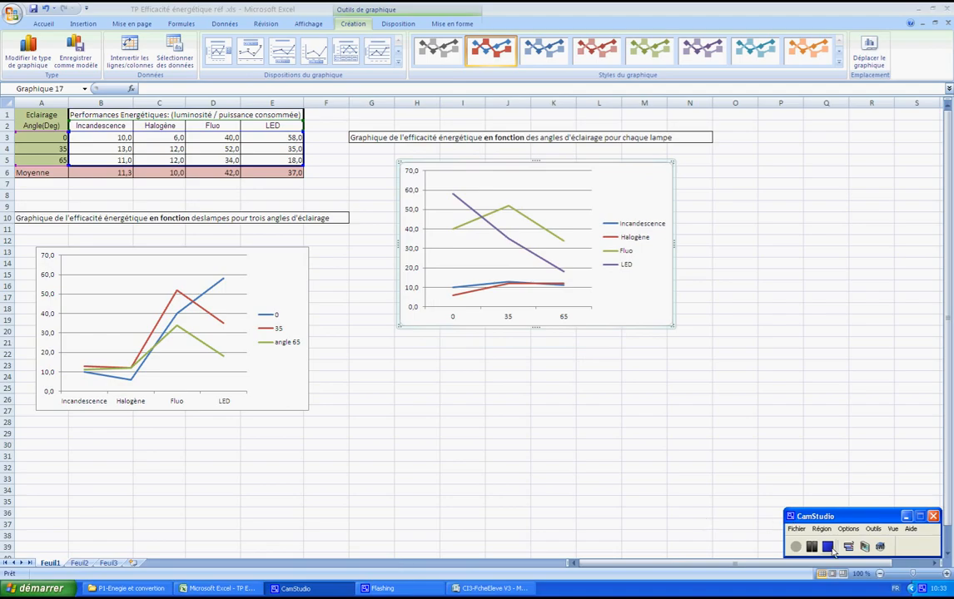